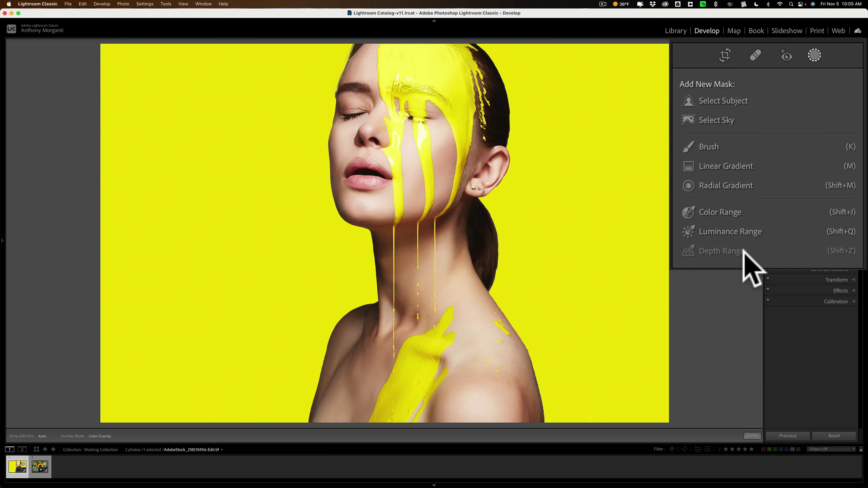
# Discard a trial colour-range mask, then create Mask 1 with Select Subject covering the woman
pyautogui.click(721, 213)
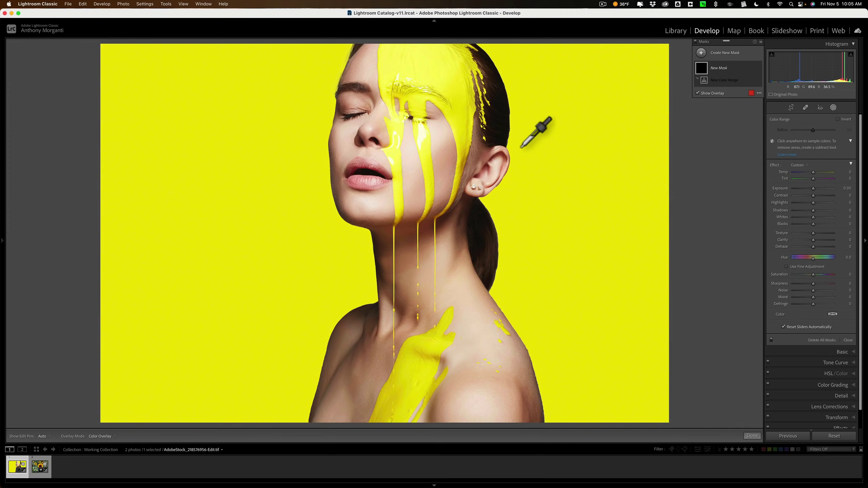
pyautogui.click(459, 129)
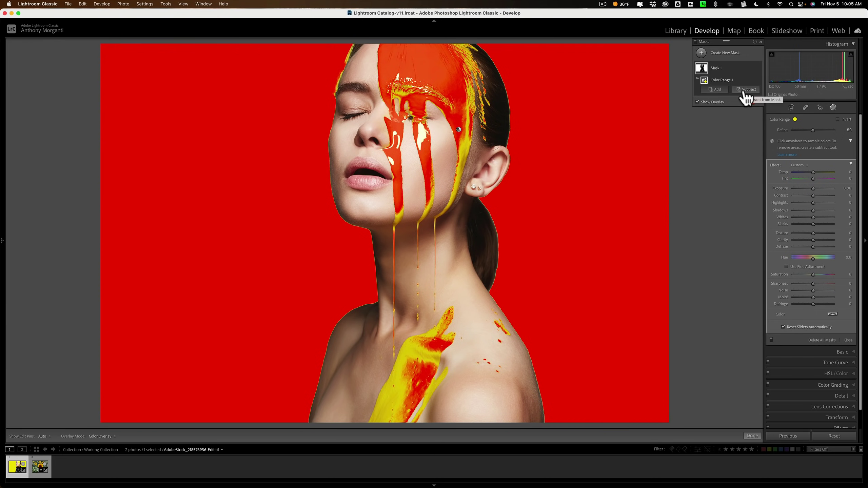
pyautogui.click(819, 339)
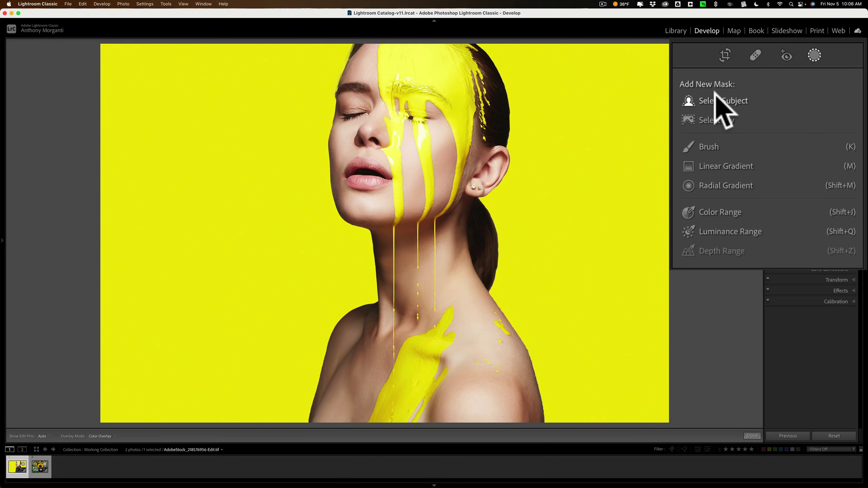
pyautogui.click(716, 99)
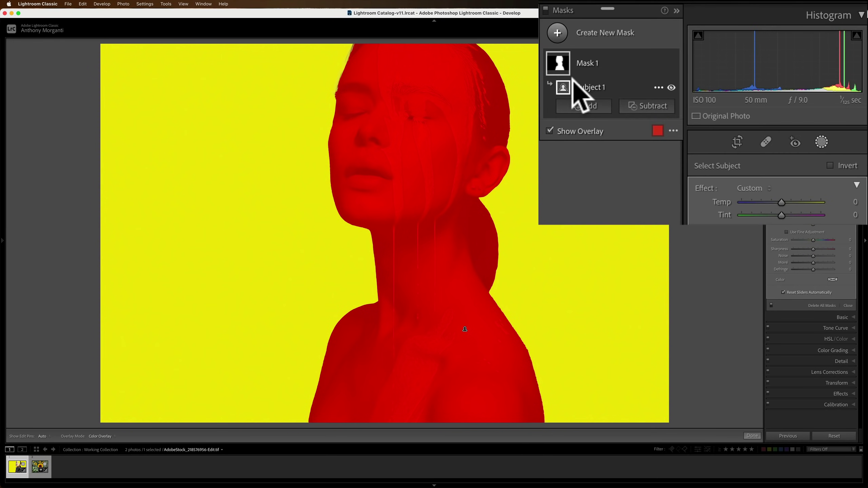
pyautogui.moveTo(739, 66)
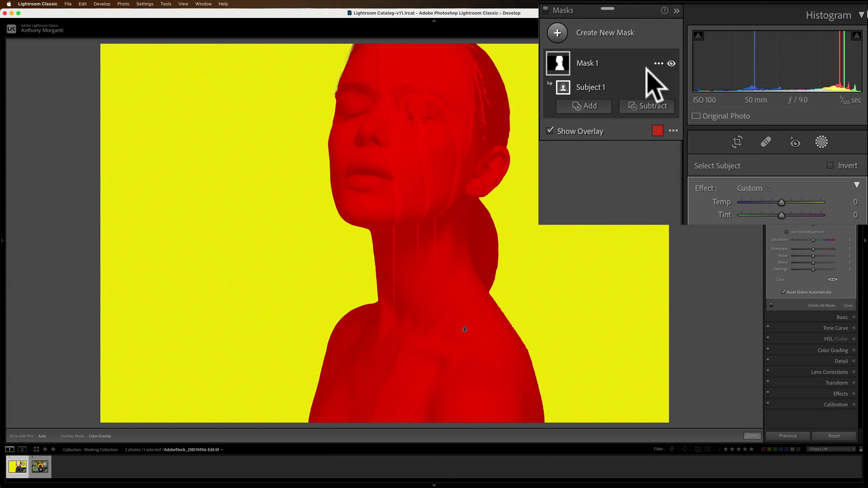
# Intersect Mask 1 with a Color Range sampled from the yellow paint on her forehead
pyautogui.click(657, 63)
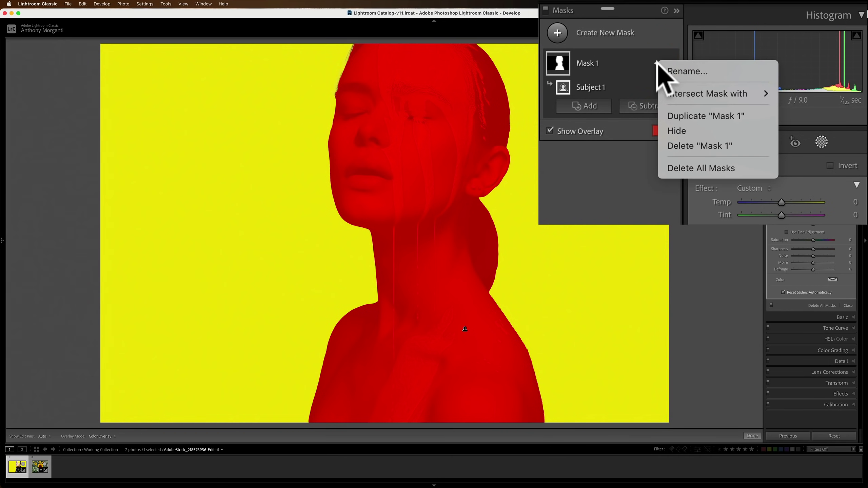
pyautogui.moveTo(683, 91)
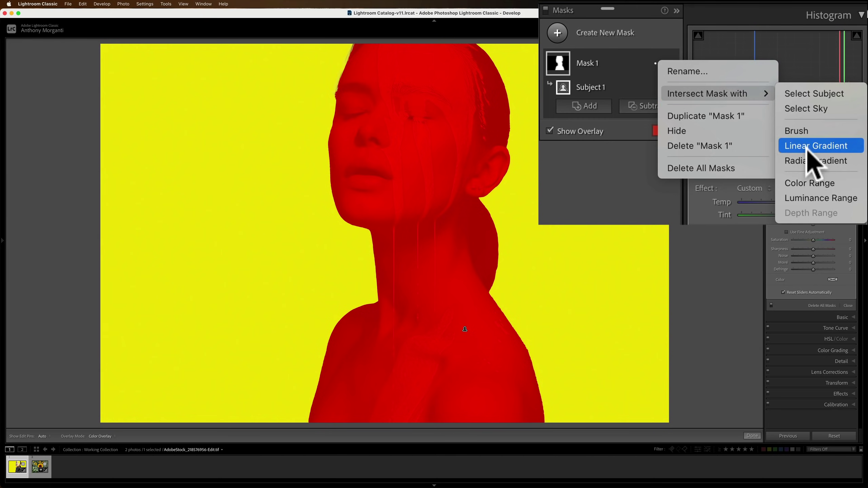
pyautogui.click(807, 184)
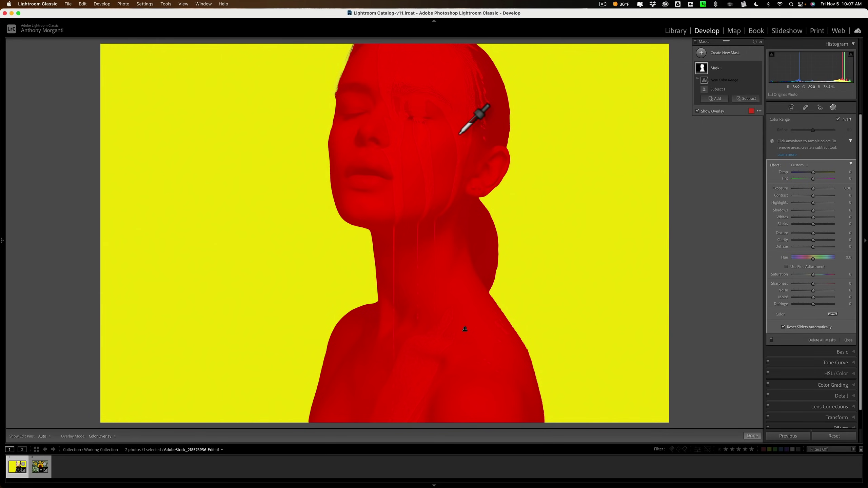
pyautogui.click(459, 134)
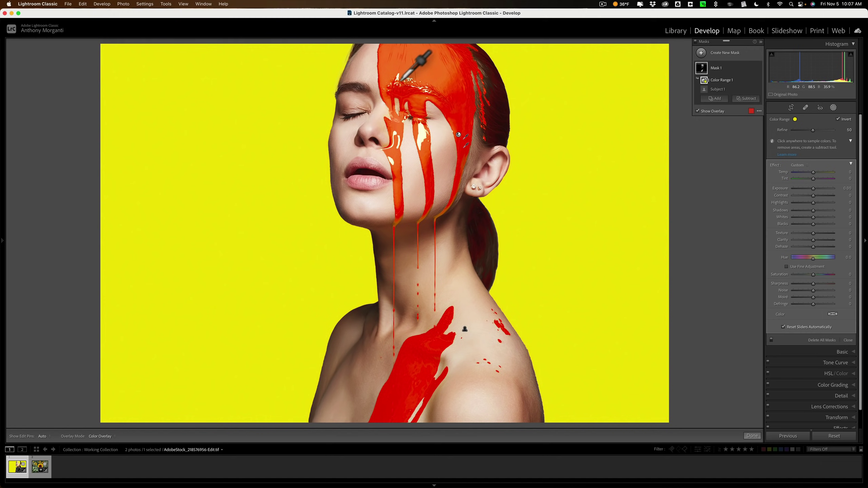
# Add the neck paint to the colour sample and shift the masked paint's hue to 180, turning it blue
pyautogui.scroll(-1, 768, 205)
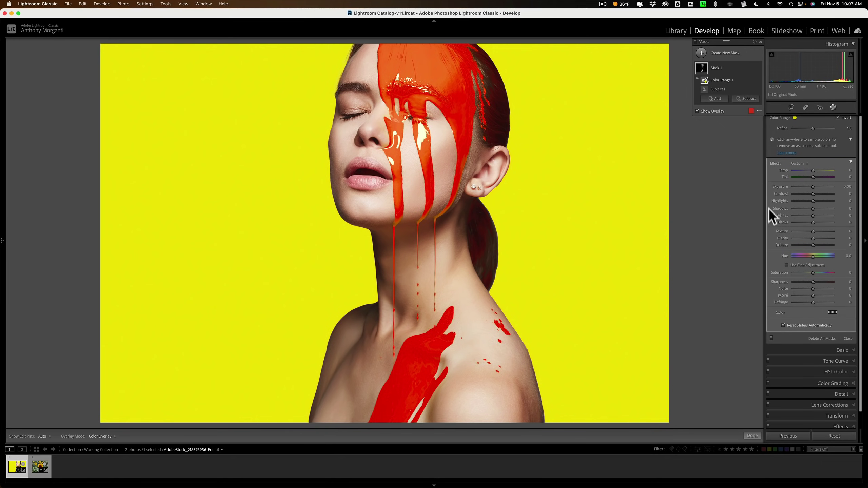
pyautogui.moveTo(814, 255)
pyautogui.mouseDown()
pyautogui.moveTo(848, 261)
pyautogui.moveTo(843, 254)
pyautogui.mouseUp()
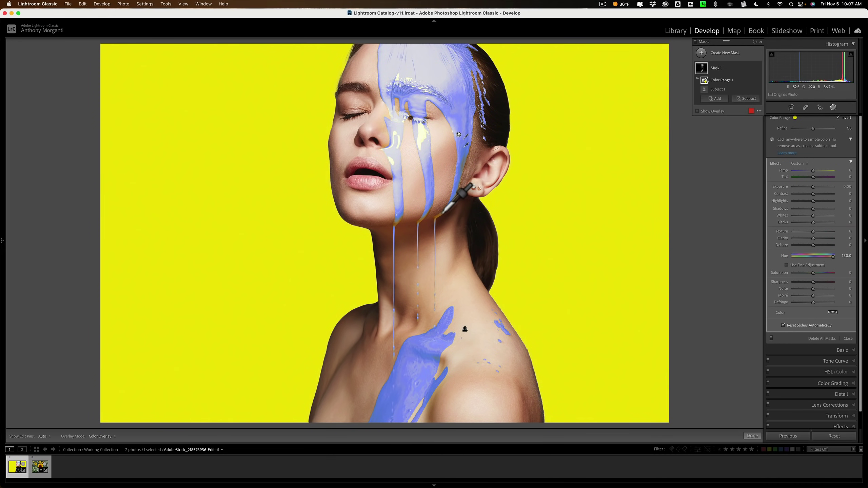
pyautogui.press('shift')
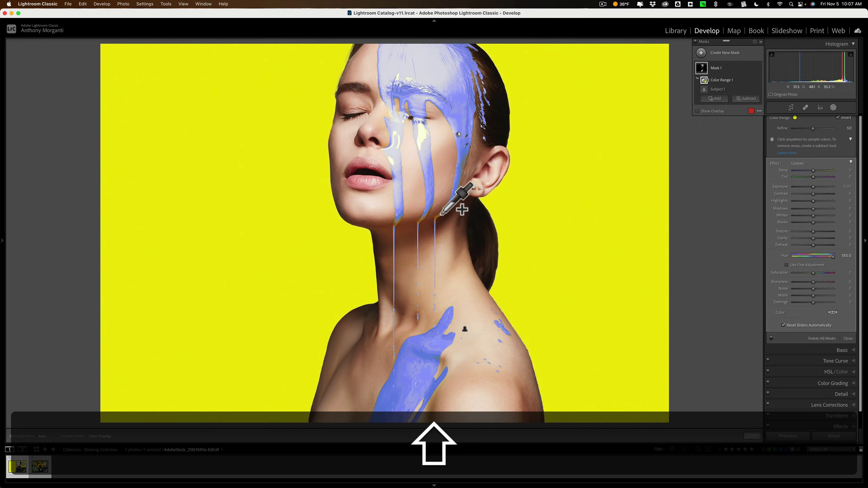
pyautogui.keyDown('shift'); pyautogui.click(442, 214); pyautogui.keyUp('shift')
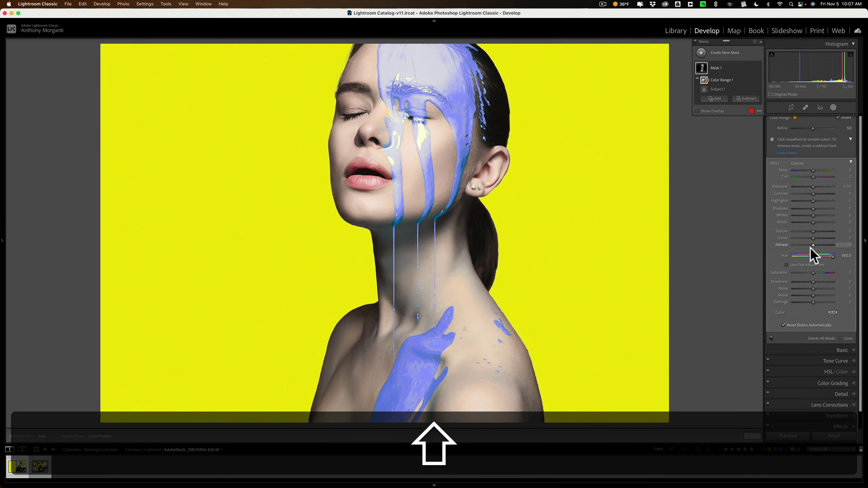
pyautogui.moveTo(833, 256)
pyautogui.mouseDown()
pyautogui.moveTo(793, 256)
pyautogui.moveTo(847, 256)
pyautogui.moveTo(796, 257)
pyautogui.moveTo(845, 257)
pyautogui.moveTo(801, 256)
pyautogui.moveTo(821, 256)
pyautogui.mouseUp()
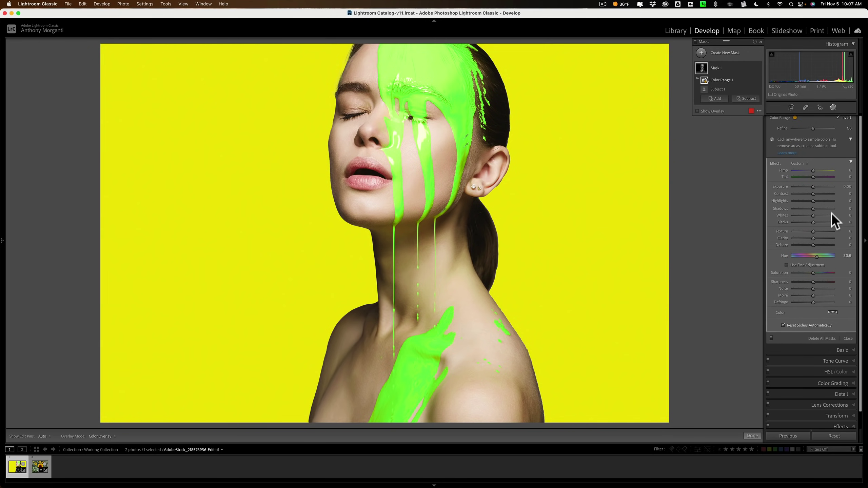
pyautogui.moveTo(816, 257)
pyautogui.mouseDown()
pyautogui.moveTo(845, 259)
pyautogui.moveTo(793, 256)
pyautogui.moveTo(855, 264)
pyautogui.mouseUp()
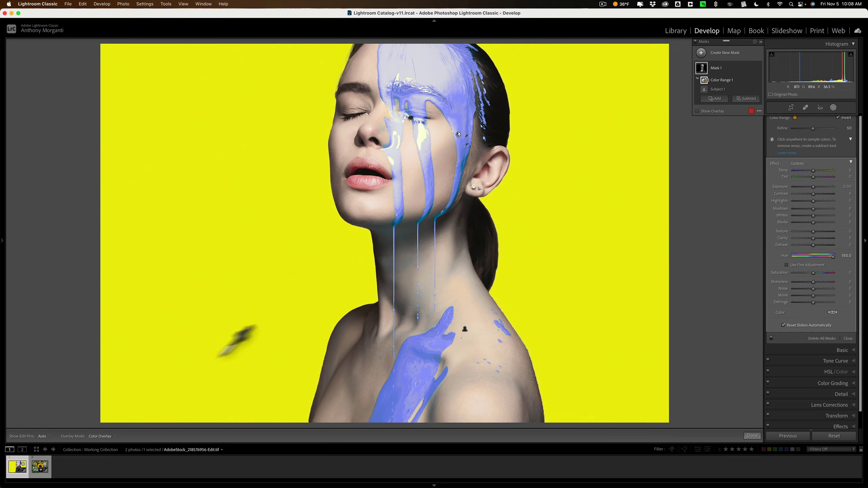
# Switch to the sunflower photo from the filmstrip
pyautogui.click(37, 469)
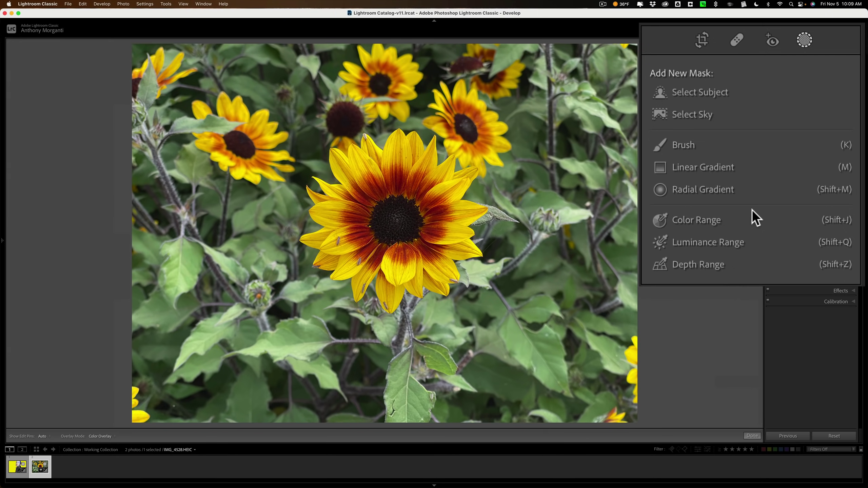
# Create a Depth Range mask sampled from the sunflower's centre, redoing a first attempt
pyautogui.click(699, 264)
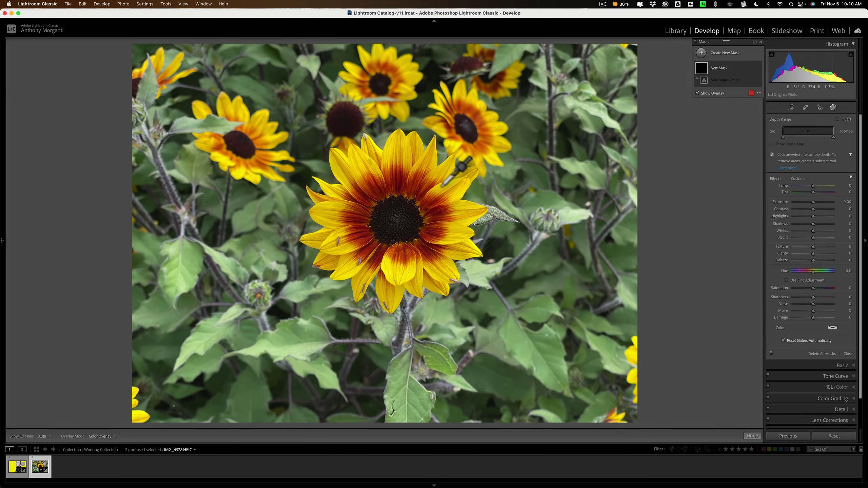
pyautogui.click(415, 182)
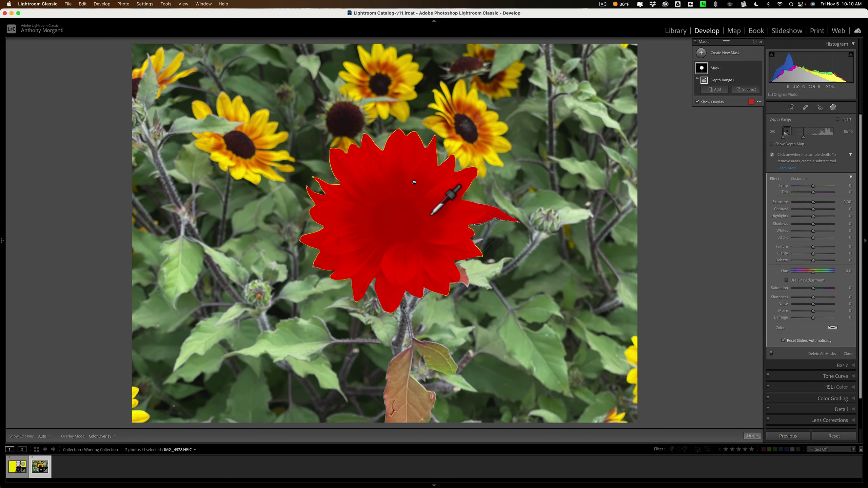
pyautogui.click(823, 354)
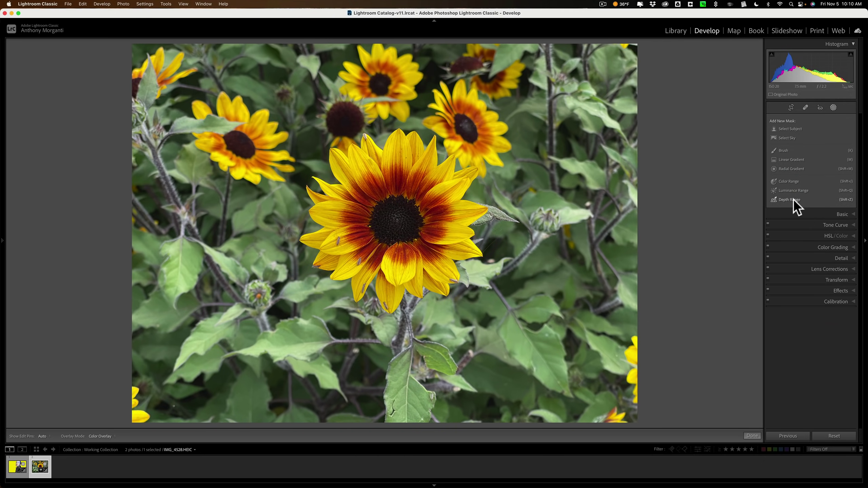
pyautogui.click(790, 201)
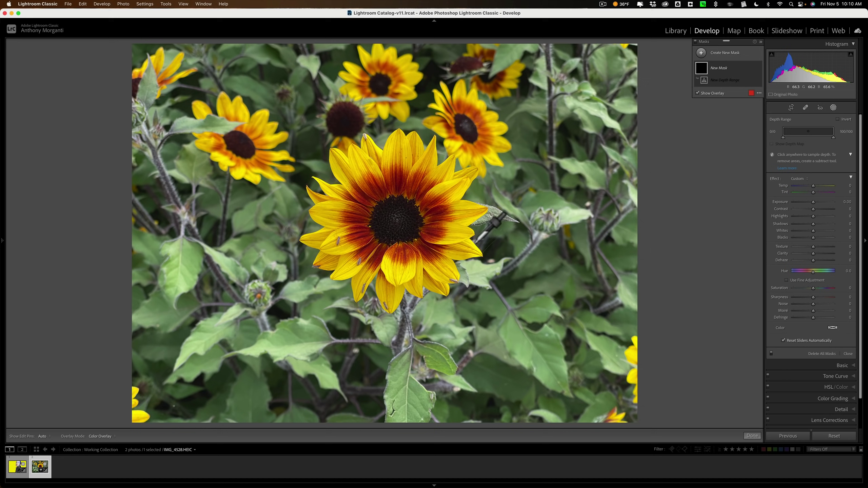
pyautogui.click(398, 227)
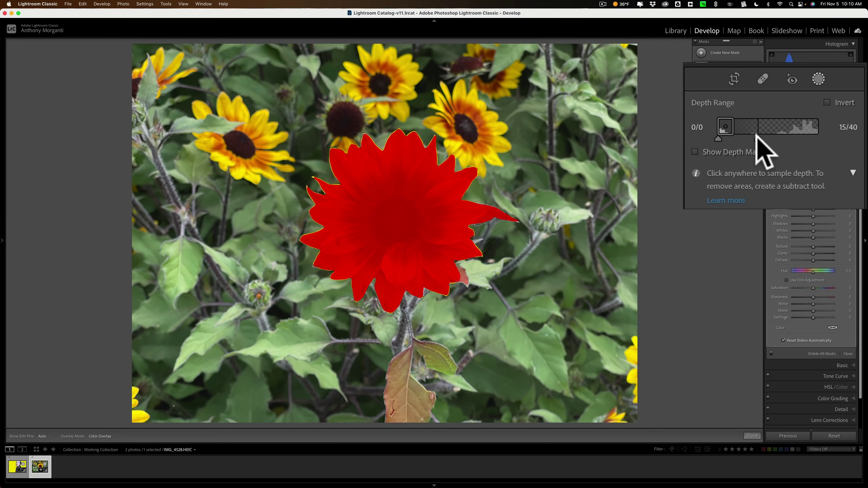
# Narrow Mask 1's depth range to 0/0–7/30 so only the central bloom stays masked
pyautogui.moveTo(756, 135)
pyautogui.mouseDown()
pyautogui.moveTo(810, 147)
pyautogui.moveTo(832, 140)
pyautogui.moveTo(736, 139)
pyautogui.moveTo(753, 138)
pyautogui.mouseUp()
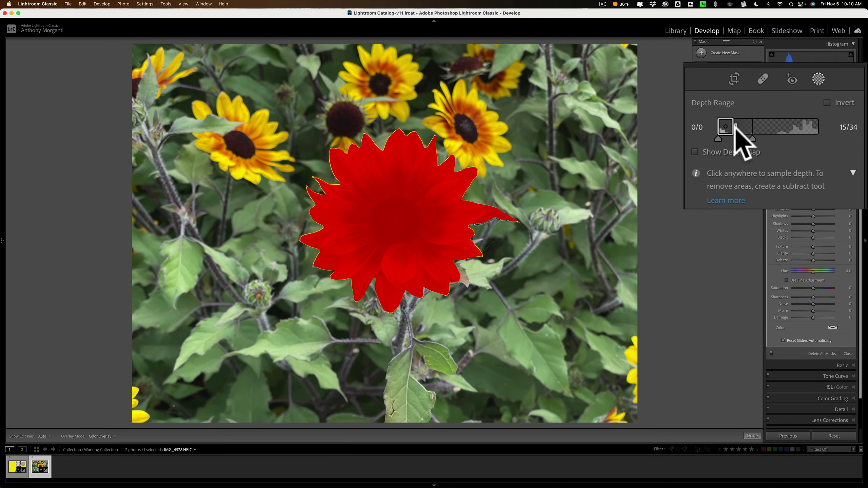
pyautogui.moveTo(717, 137); pyautogui.dragTo(733, 126)
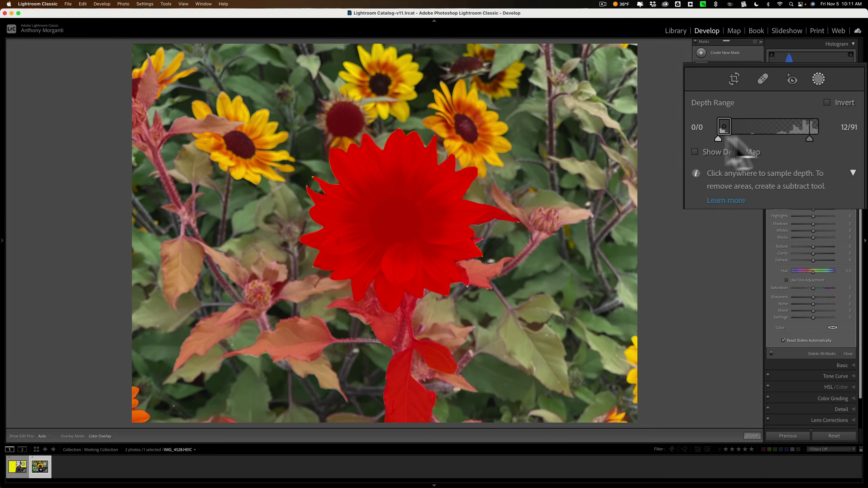
pyautogui.moveTo(732, 127); pyautogui.dragTo(737, 127)
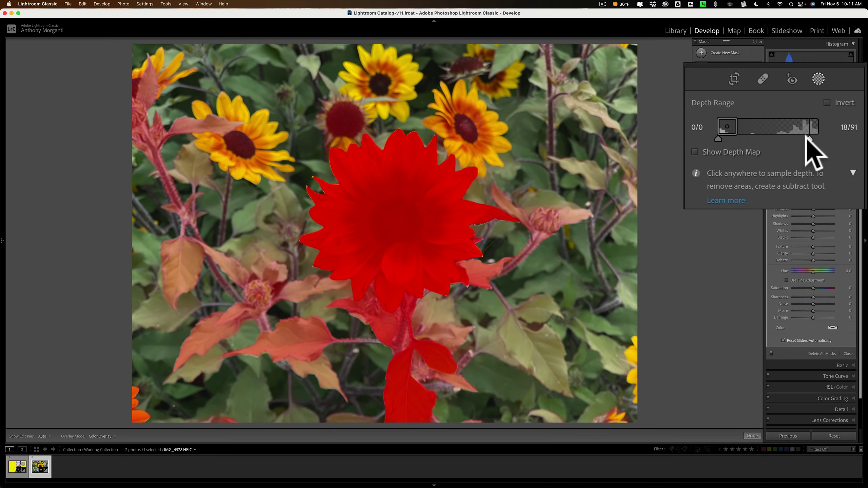
pyautogui.moveTo(809, 138); pyautogui.dragTo(748, 137)
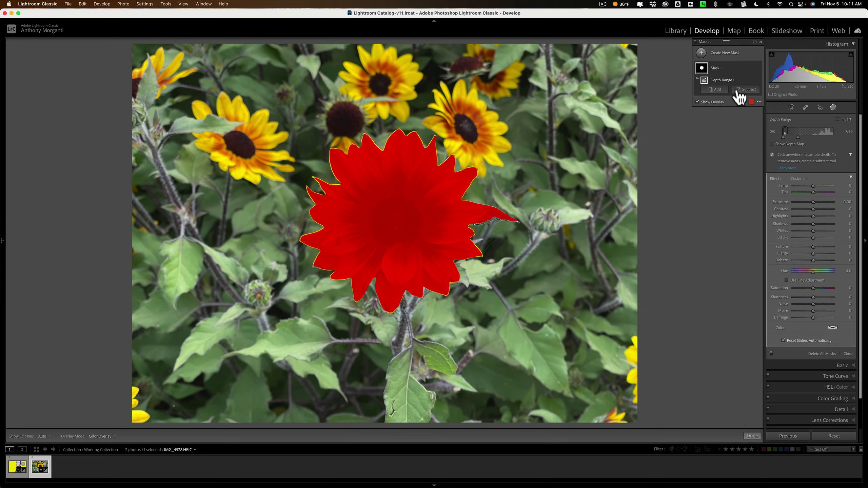
# Hide the mask overlay and give the sunflower mask Contrast 40 and Shadows 42, Exposure 0
pyautogui.click(697, 101)
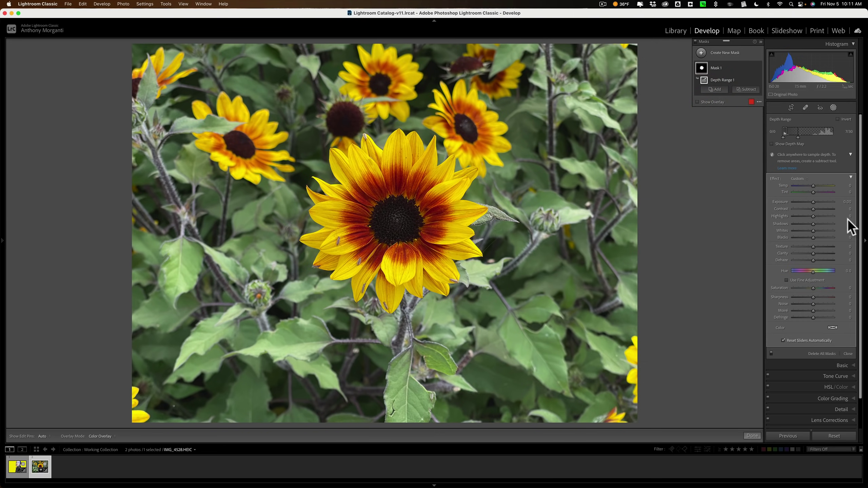
pyautogui.moveTo(813, 202)
pyautogui.mouseDown()
pyautogui.moveTo(833, 202)
pyautogui.moveTo(806, 202)
pyautogui.moveTo(831, 202)
pyautogui.moveTo(813, 202)
pyautogui.moveTo(824, 209)
pyautogui.mouseUp()
pyautogui.doubleClick(784, 202)
pyautogui.click(820, 209)
pyautogui.click(820, 223)
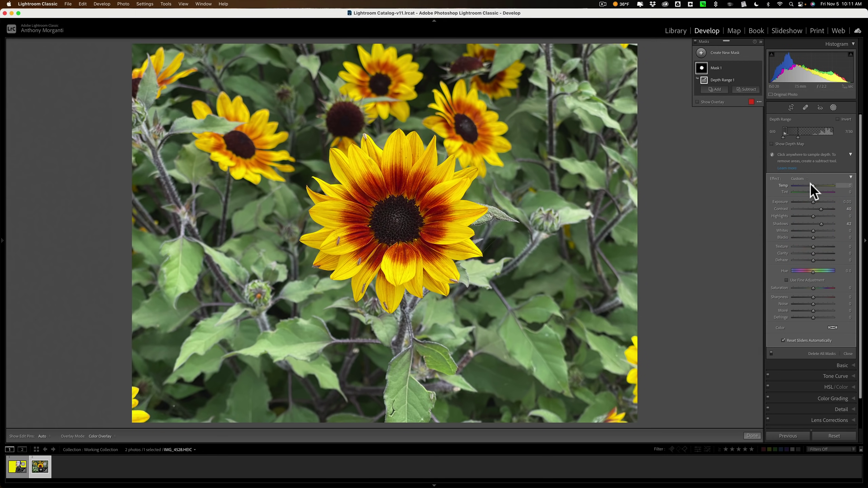
pyautogui.scroll(-3, 810, 184)
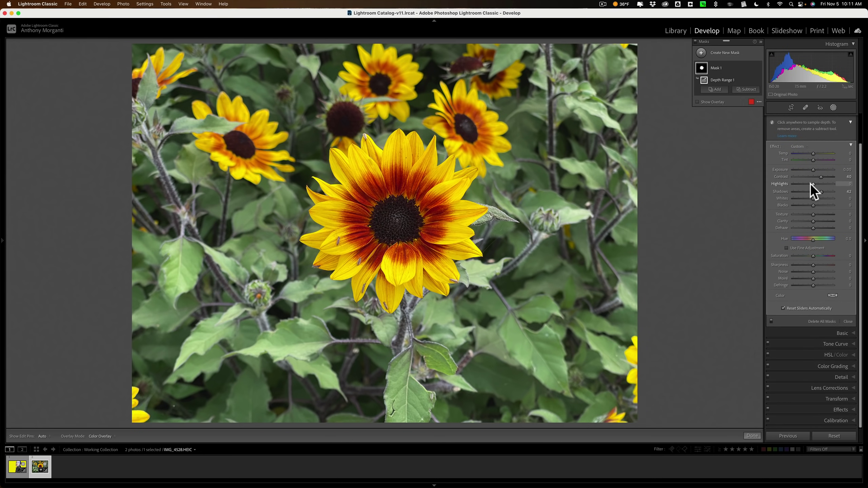
pyautogui.scroll(3, 811, 184)
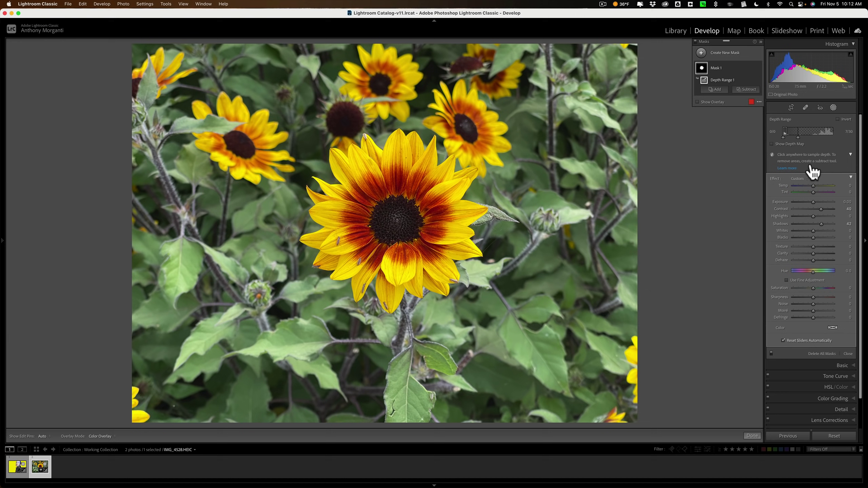